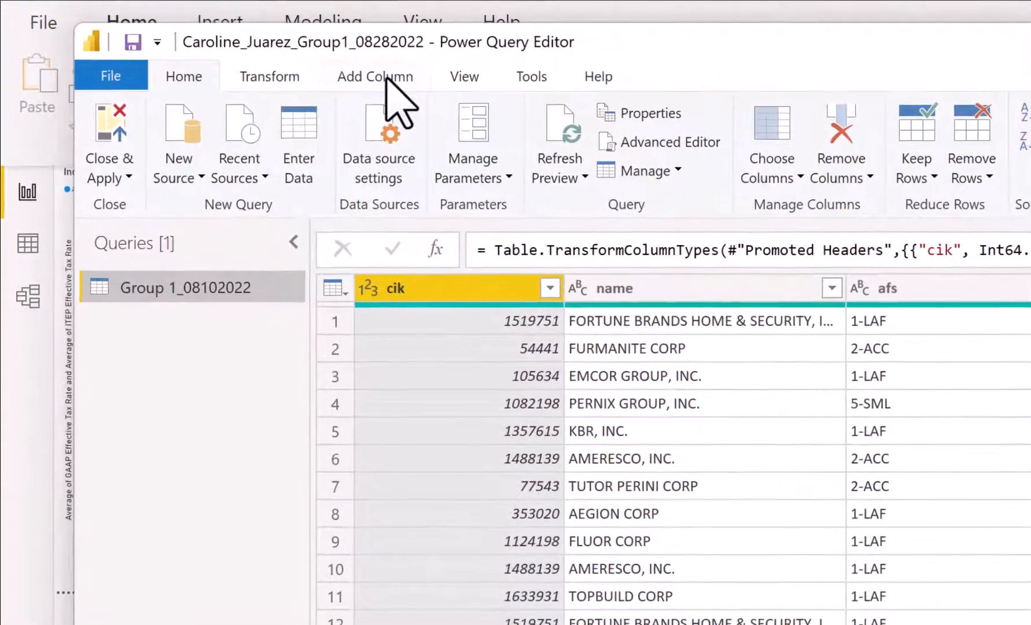
Step: Start a new conditional column and name it "Ameresco GAAP Effective Tax Rate"
click(381, 77)
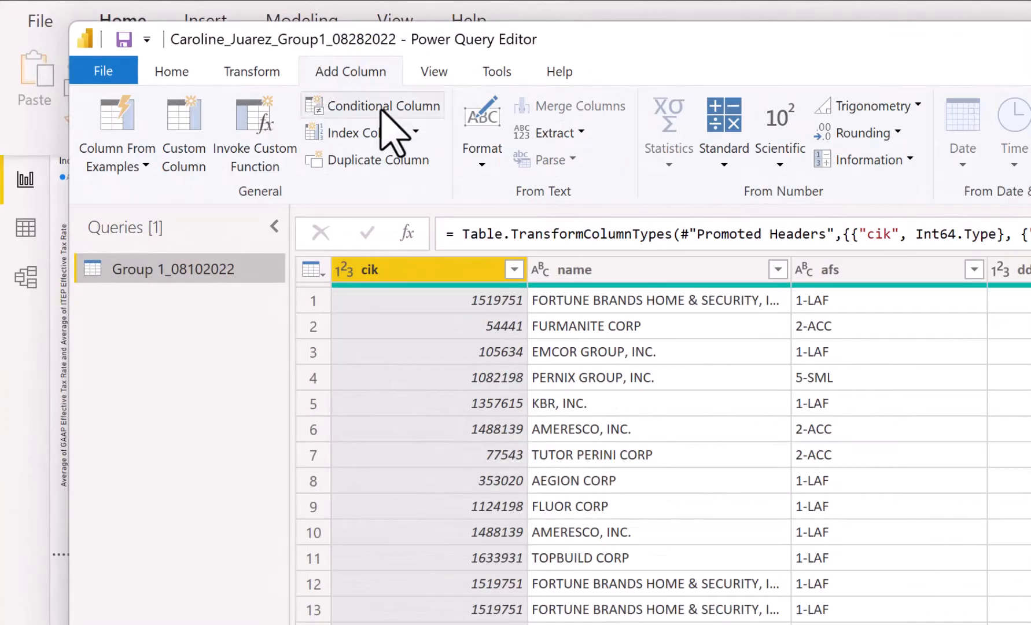
click(408, 115)
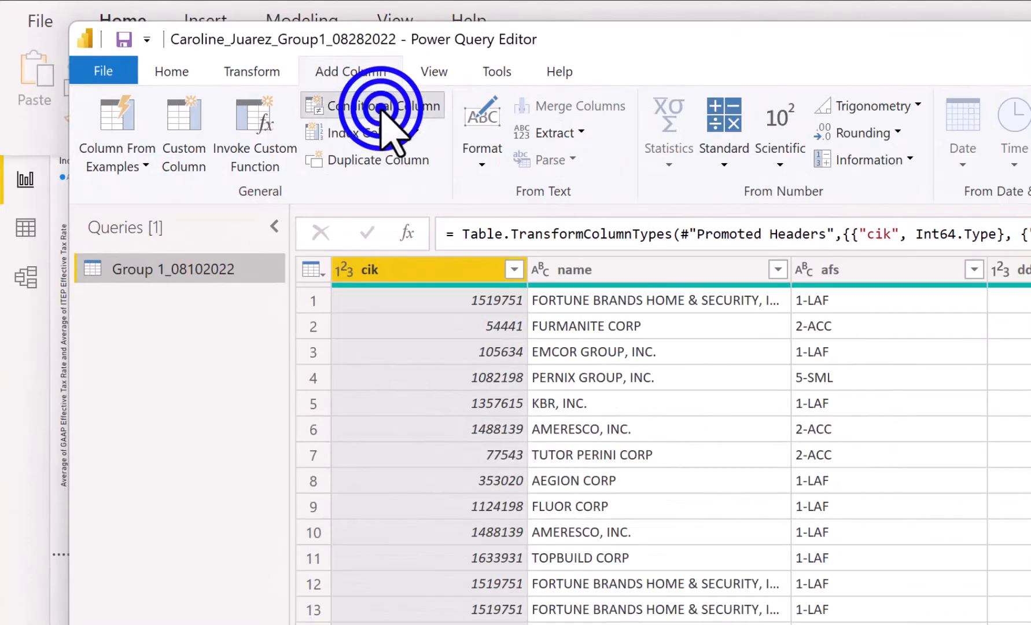
double_click(370, 396)
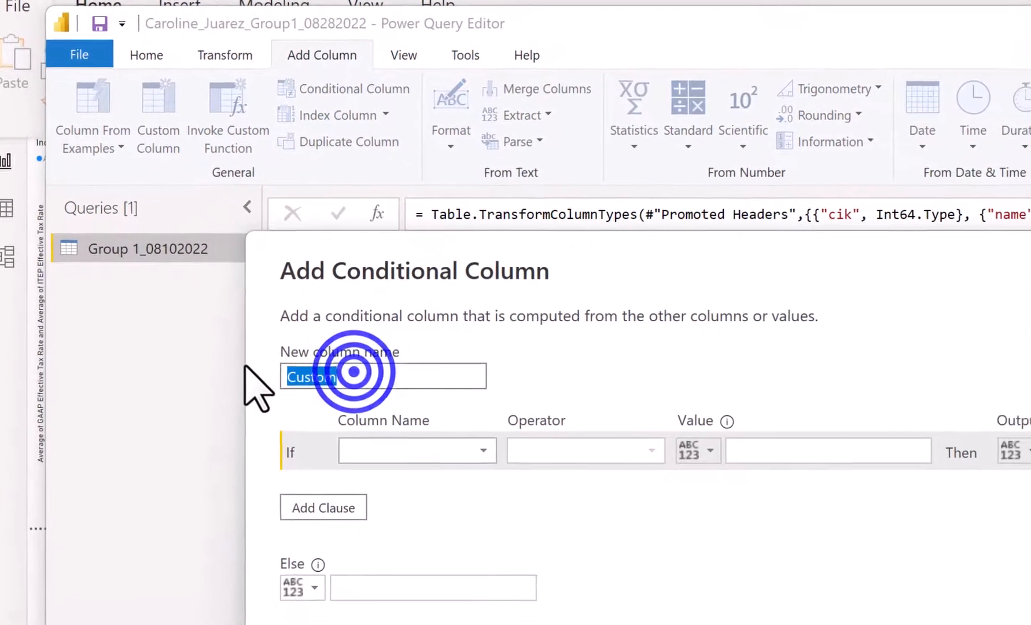
text(Ameres)
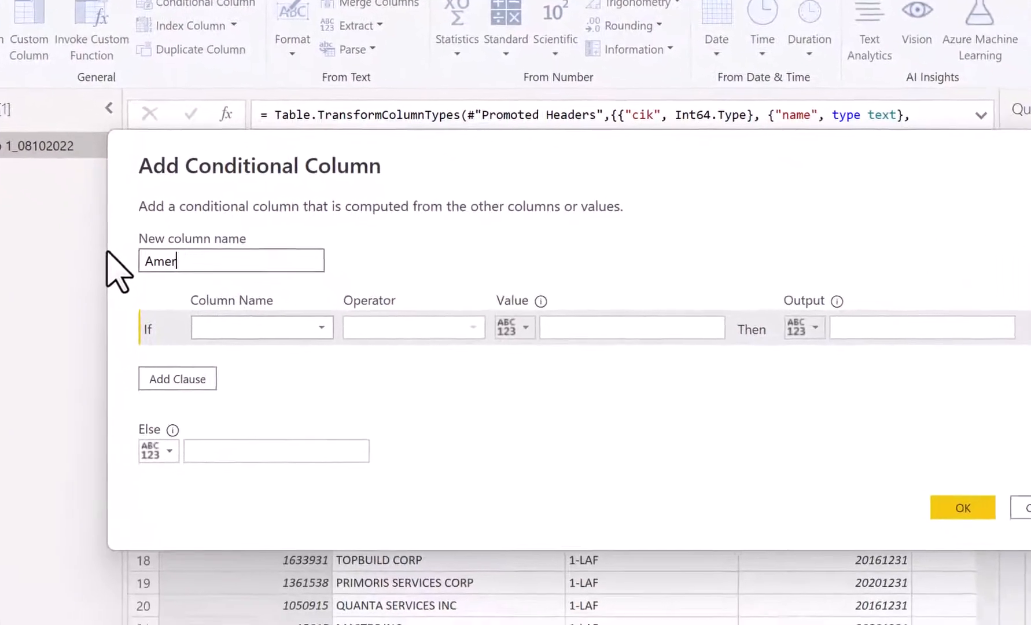
text(co GAAP Effective Ta)
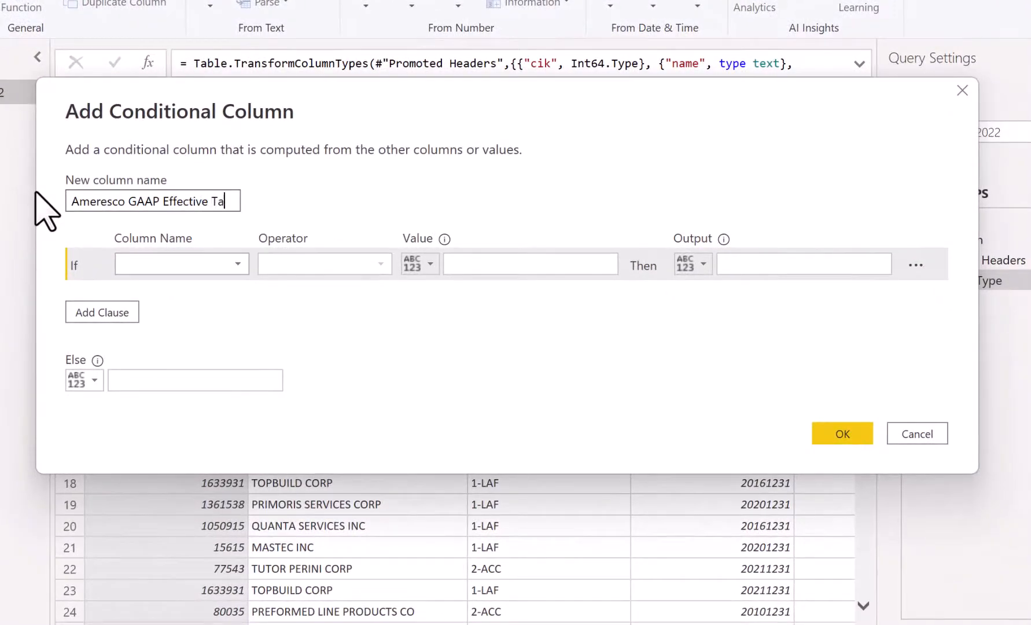
text(x Rate)
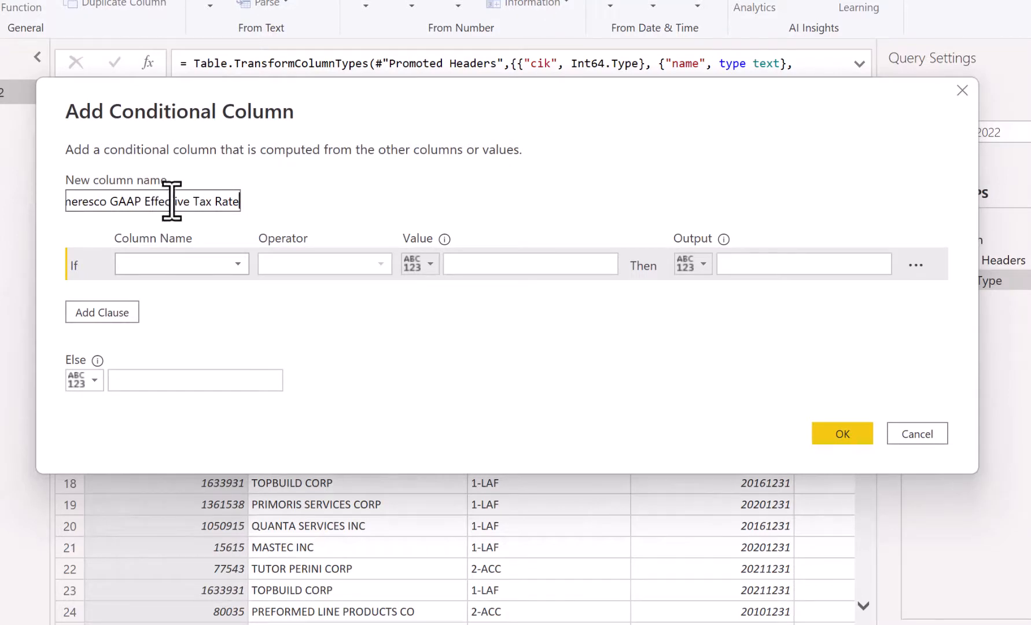
Step: Set the condition of the Ameresco GAAP column to FirmID equals True
click(201, 268)
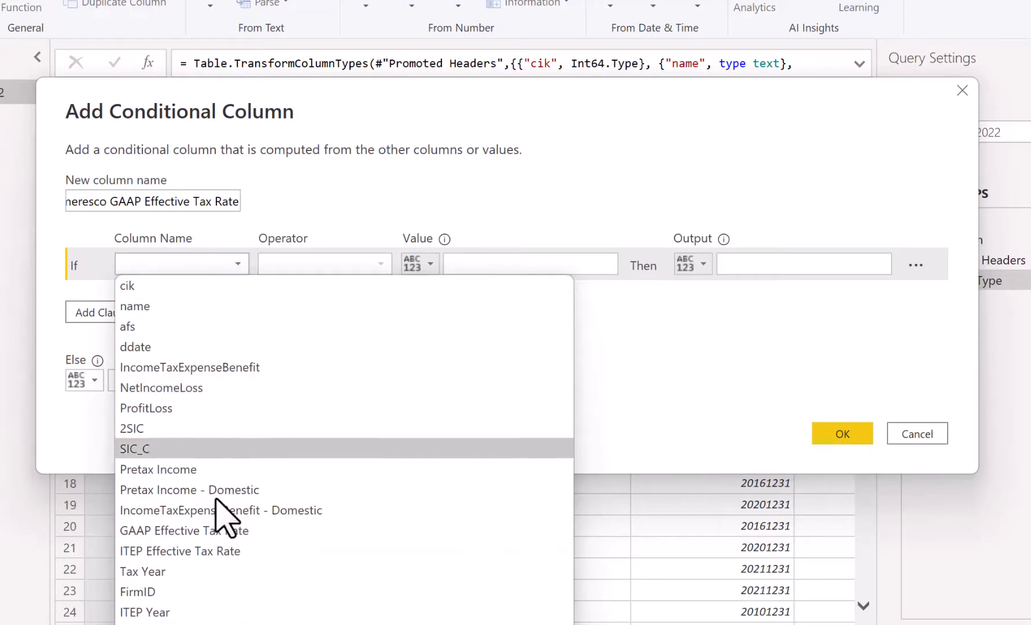
click(196, 590)
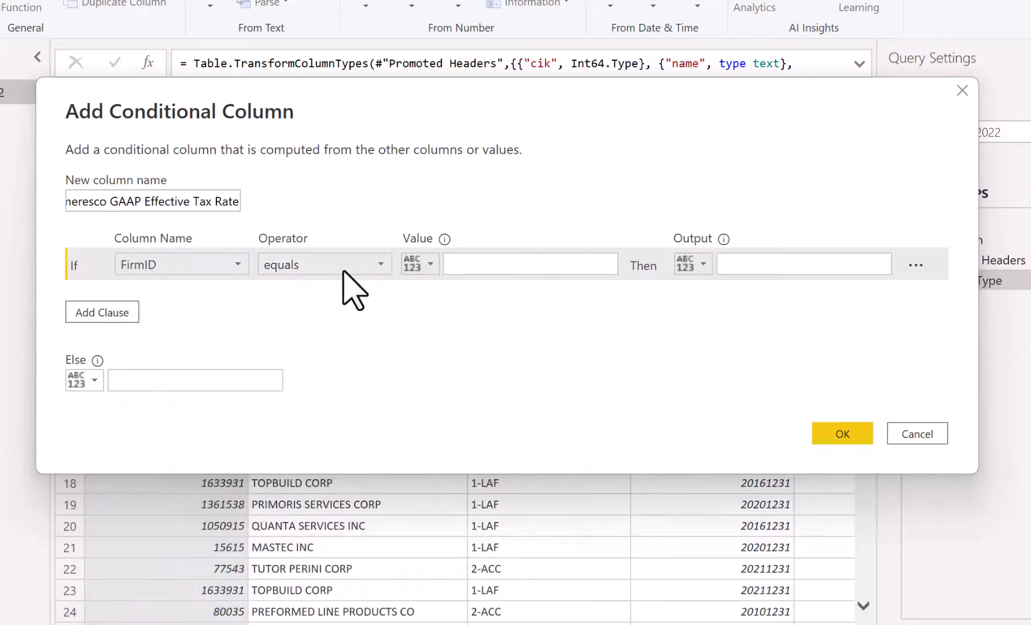
click(501, 265)
text(True)
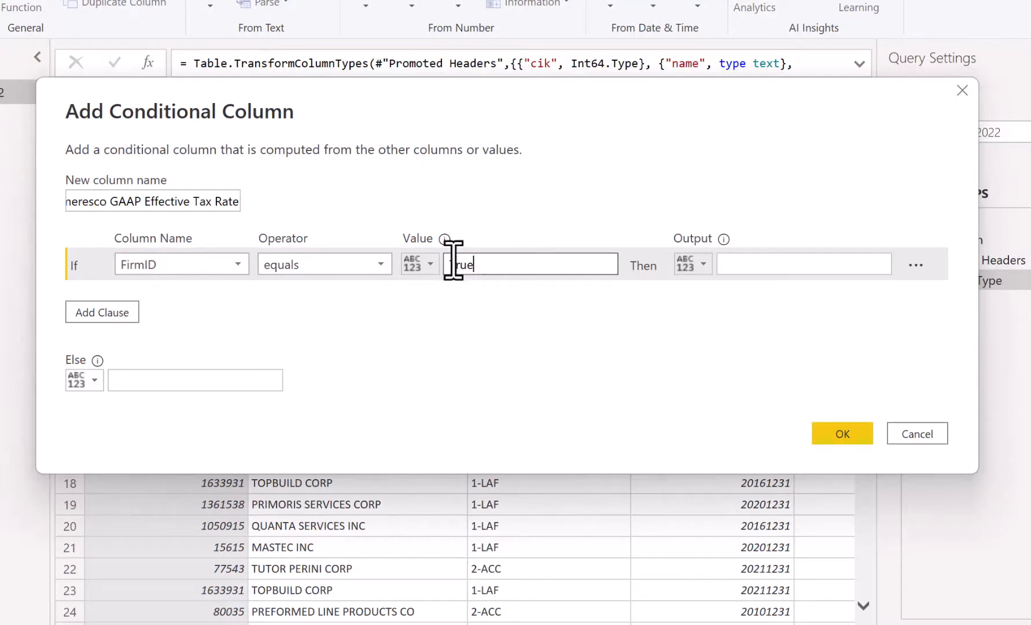
Step: Create the column with the GAAP Effective Tax Rate column as its output, and set its data type to Decimal Number
click(701, 262)
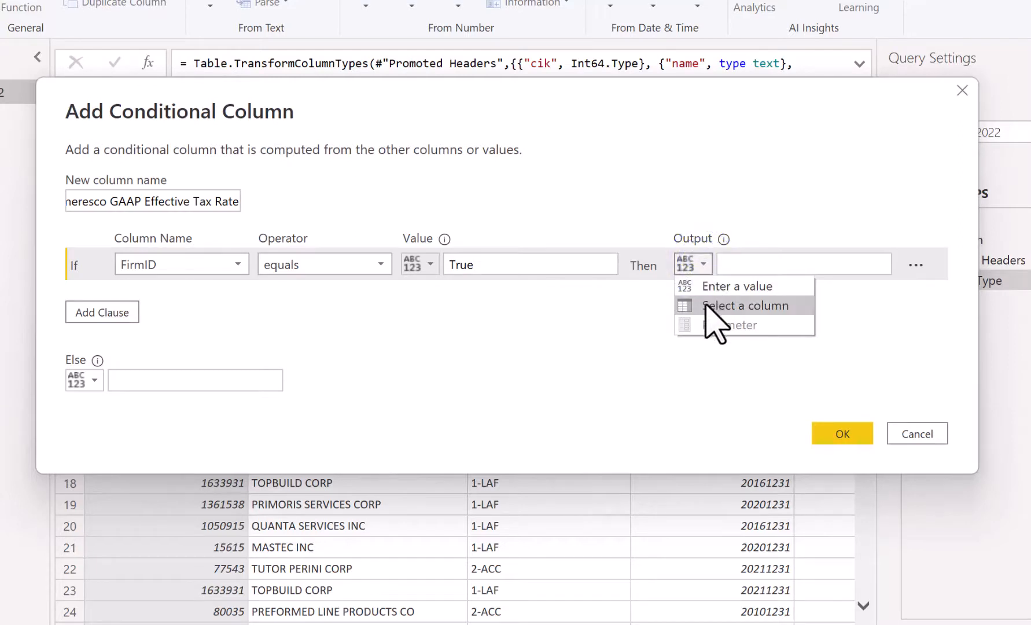
click(707, 306)
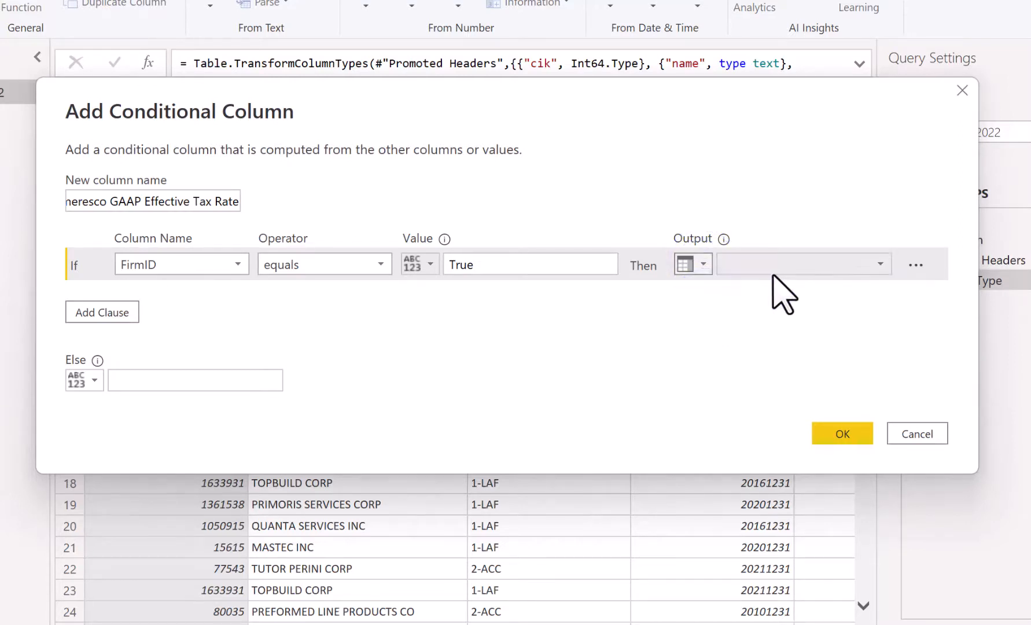
click(873, 263)
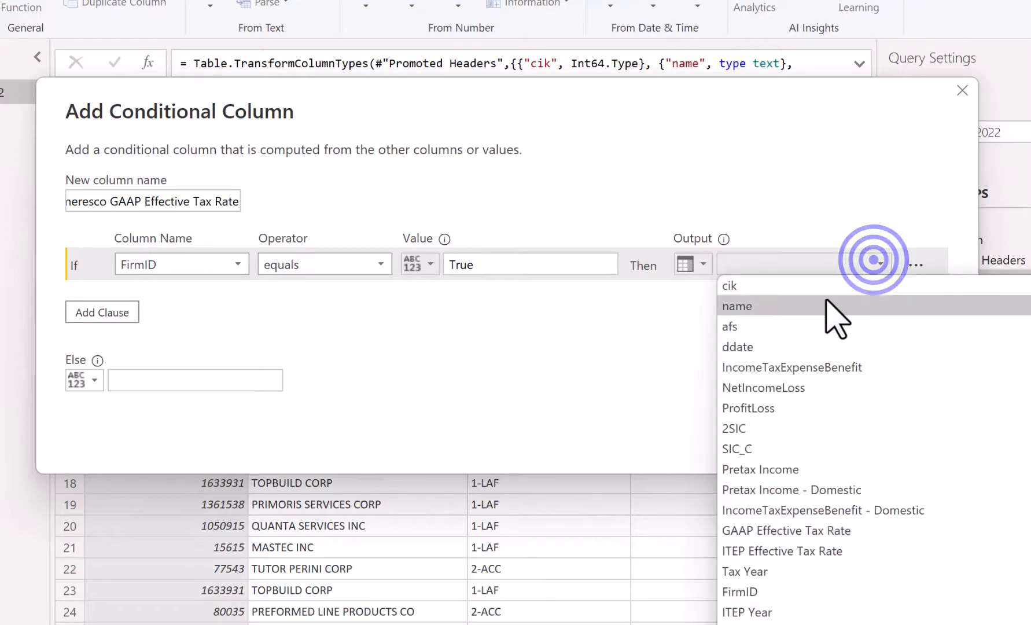
click(796, 532)
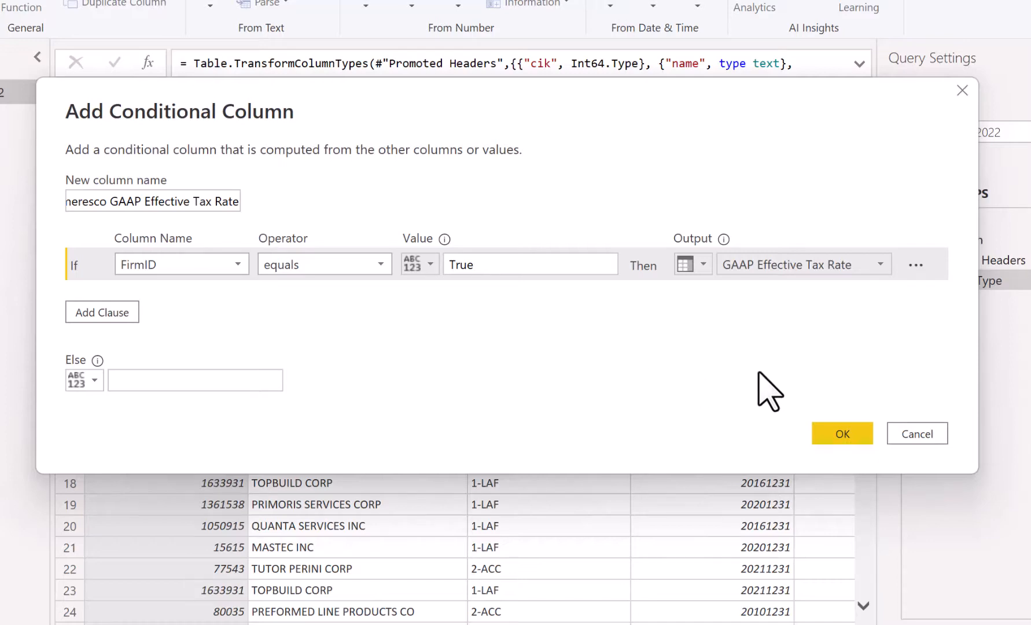
click(841, 433)
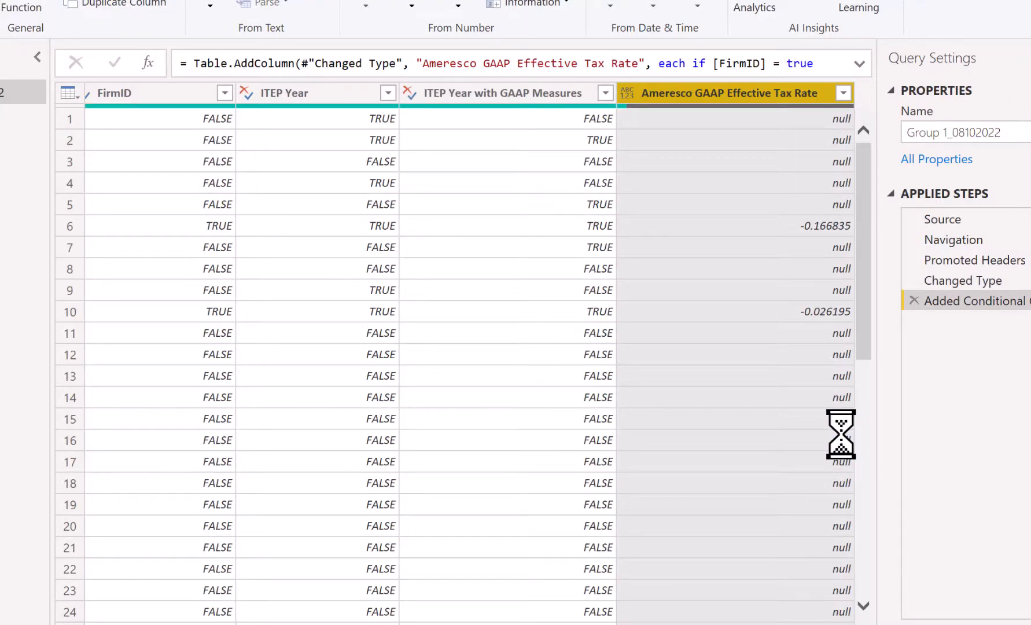
click(628, 94)
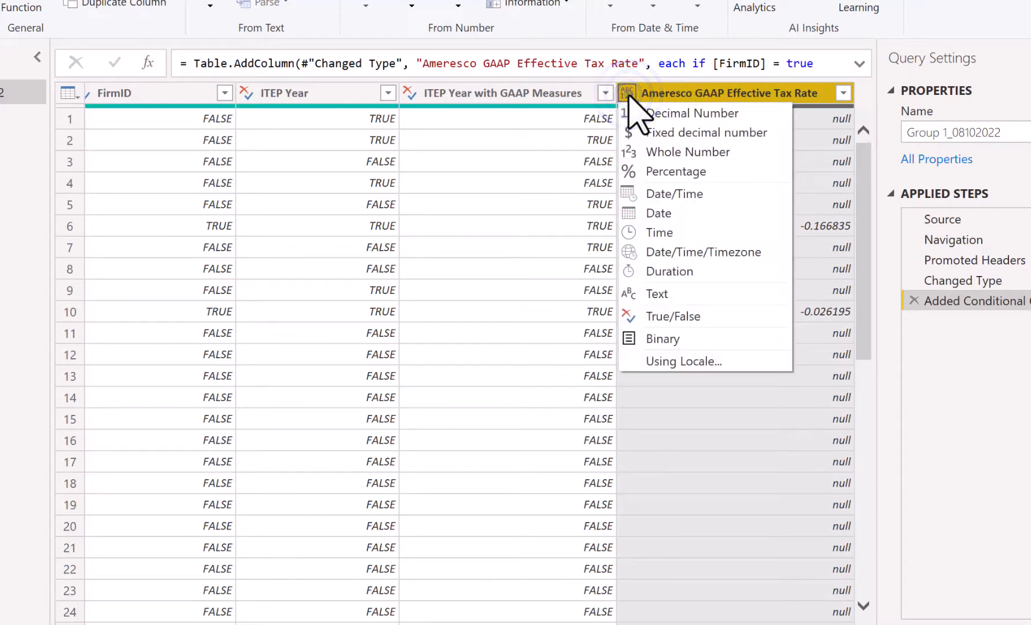
click(656, 114)
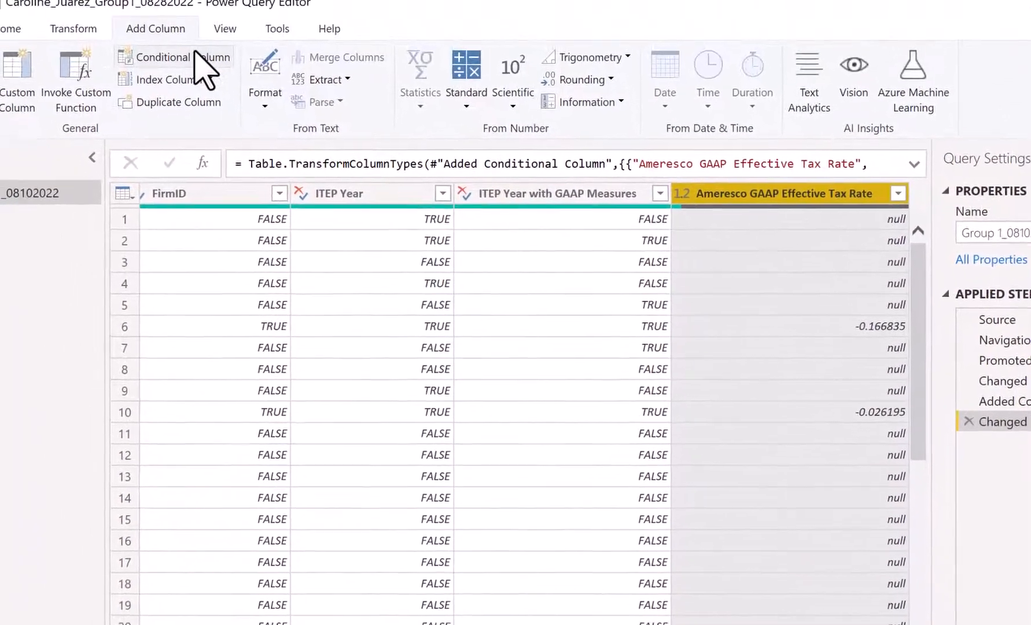
Step: Start another conditional column and name it "Ameresco ITEP Effective Tax Rate"
click(212, 79)
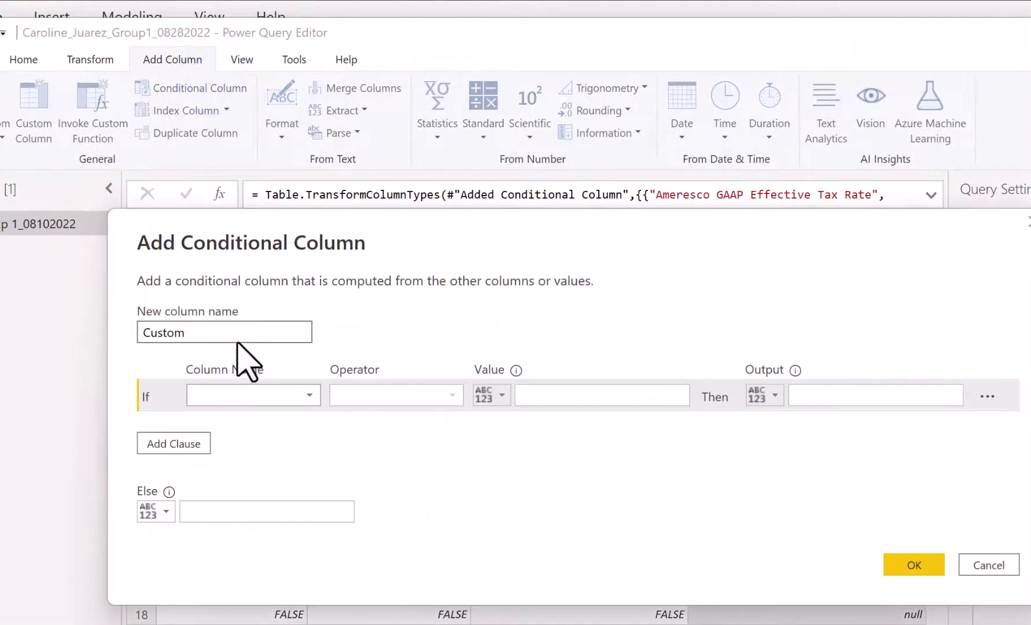
double_click(225, 330)
text(Ameresco ITEP)
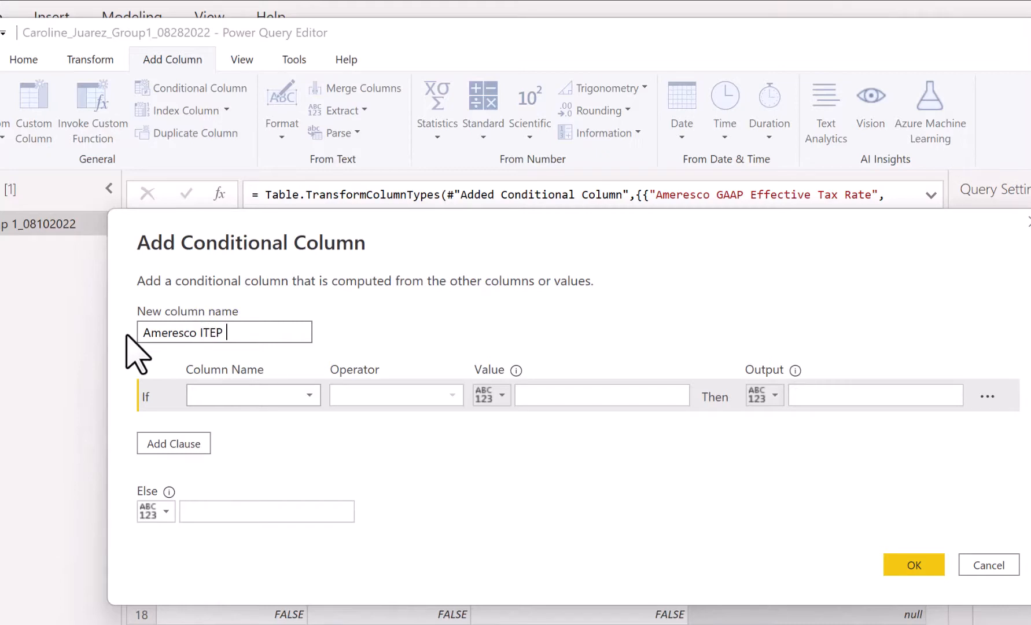
text(Effective Tax R)
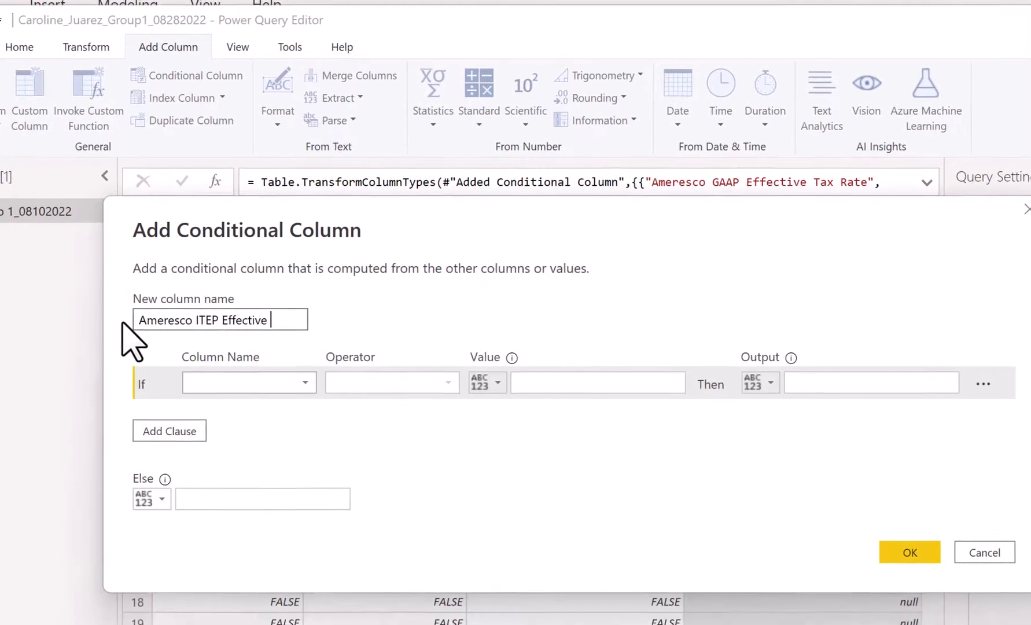
text(ate)
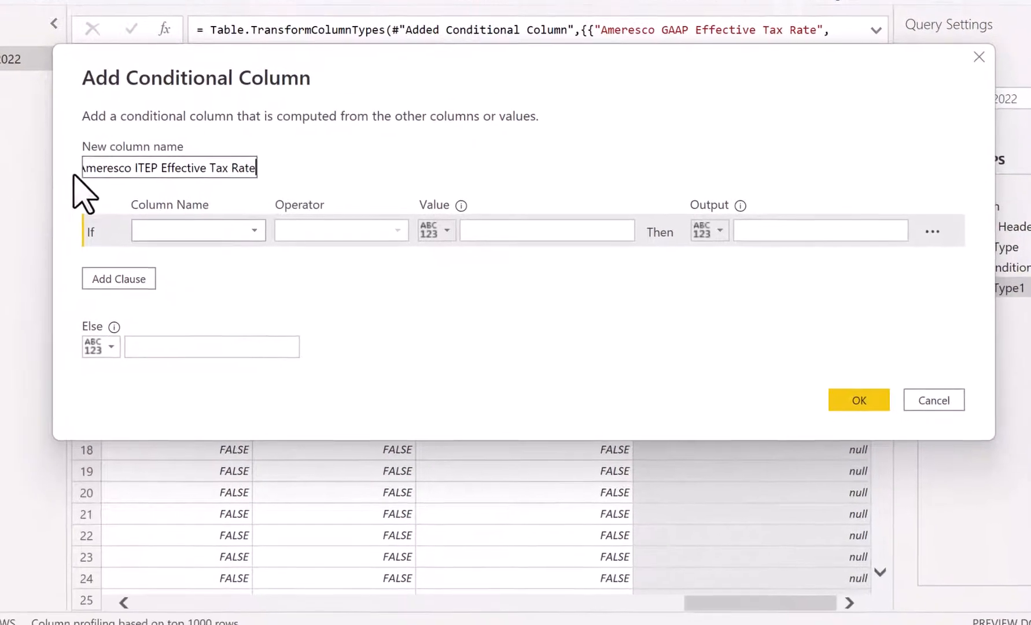
Step: Set the condition of the Ameresco ITEP column to FirmID equals True
click(179, 201)
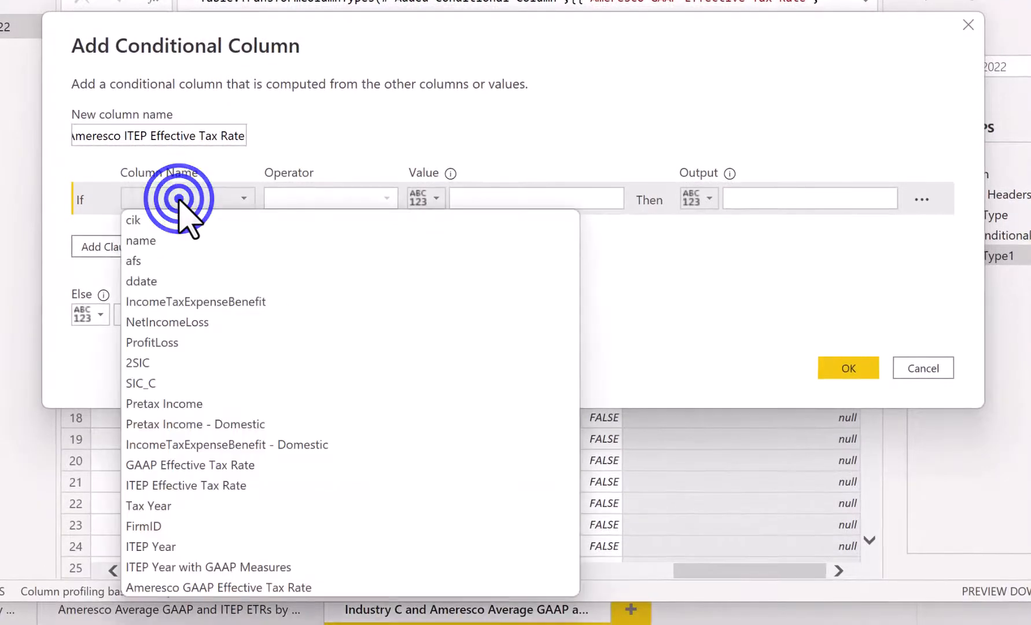
click(145, 526)
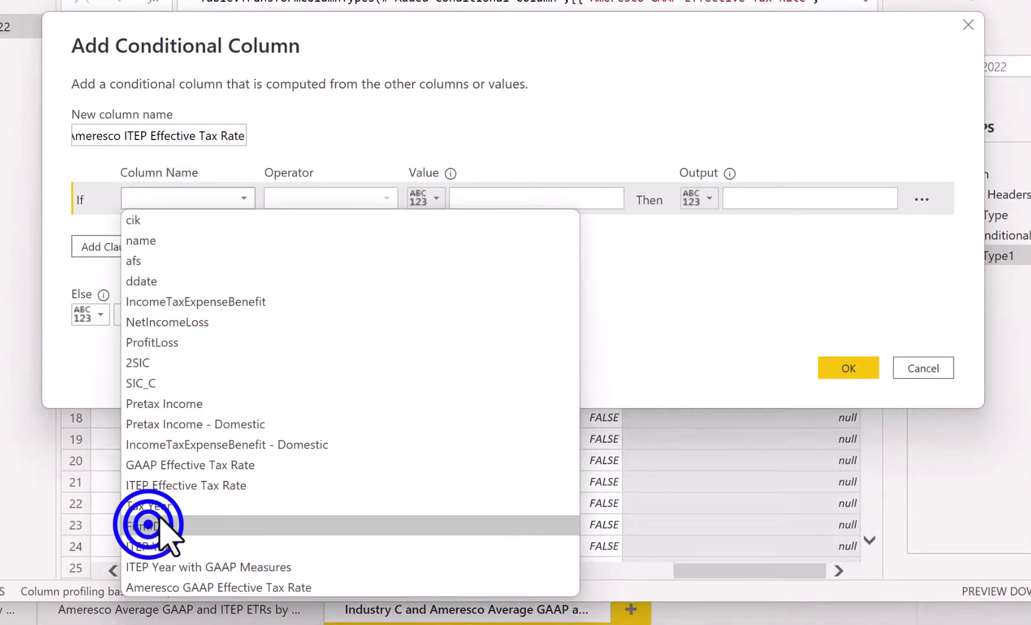
click(475, 198)
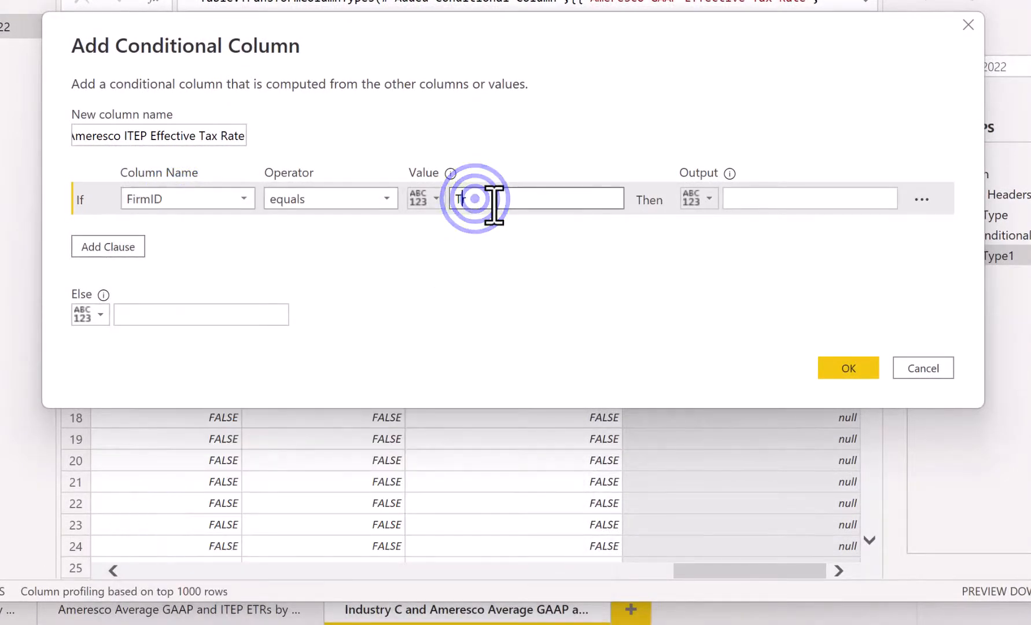
text(True)
Step: Create the column with the ITEP Effective Tax Rate column as its output, and set its data type to Decimal Number
click(714, 198)
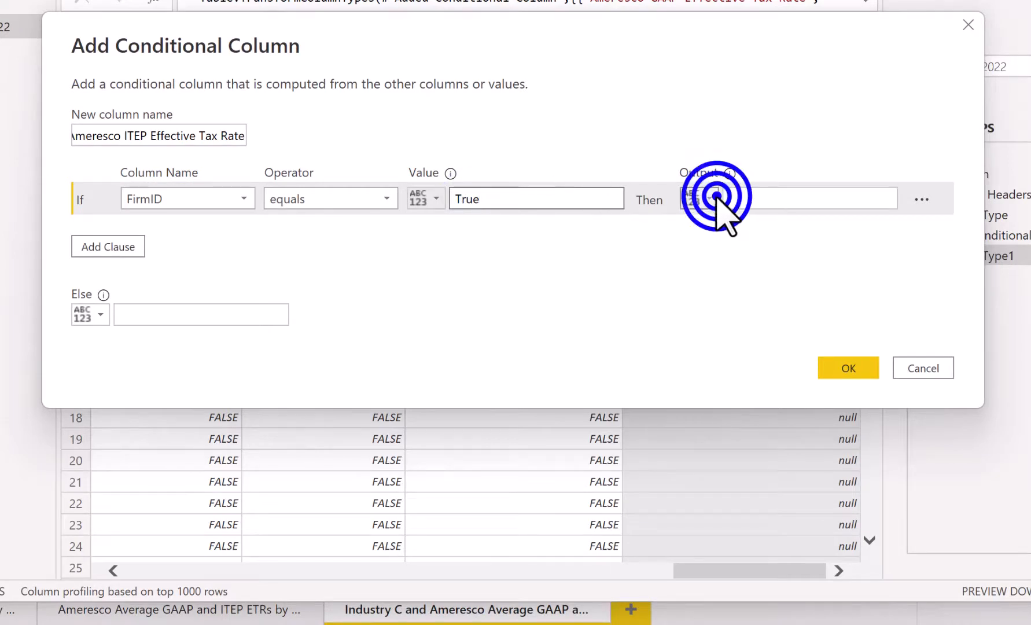
click(738, 240)
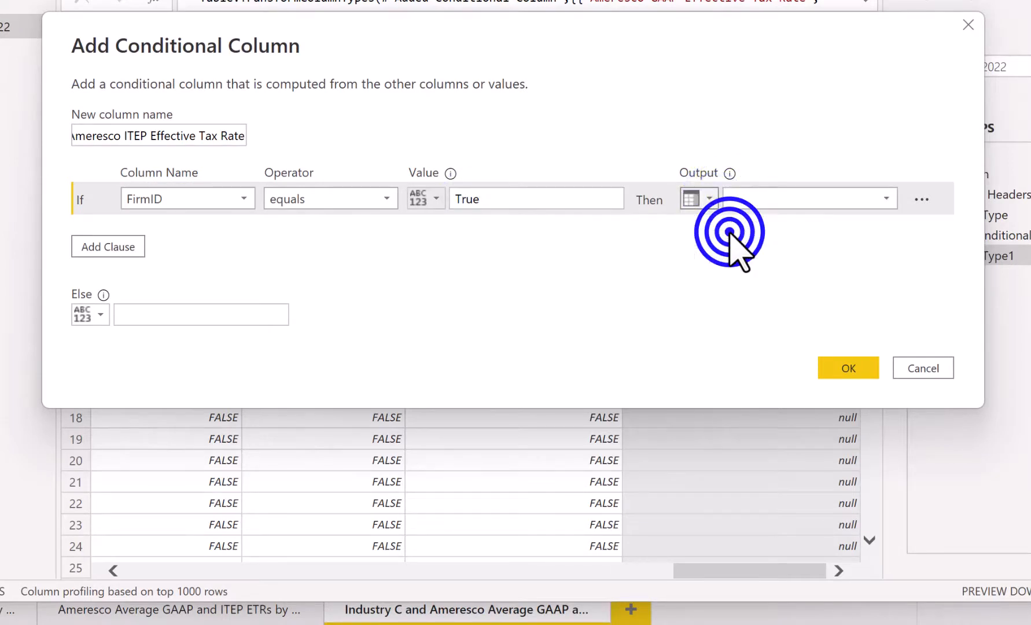
click(890, 199)
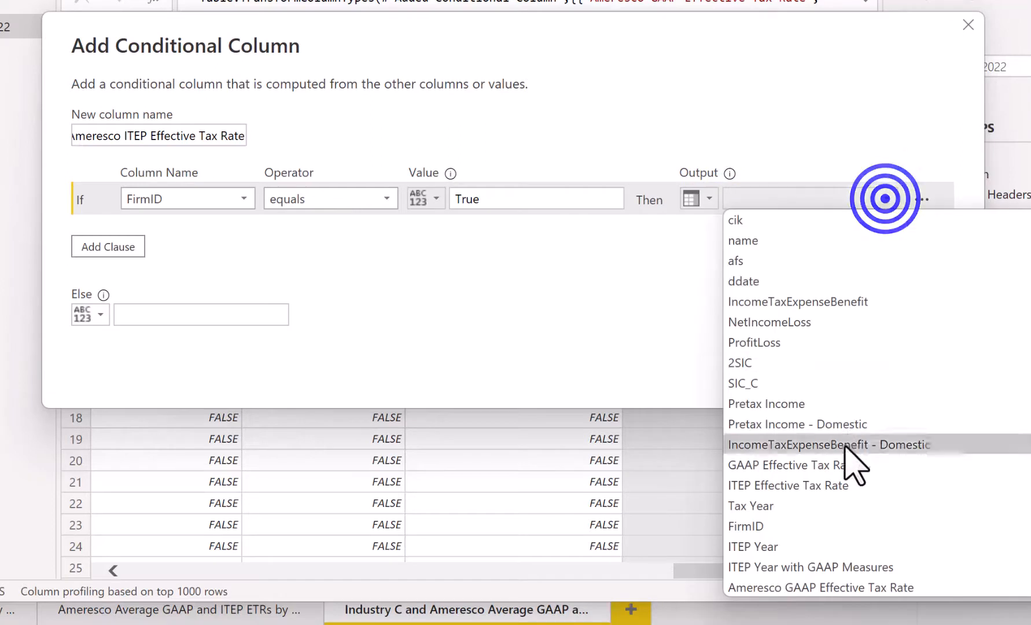
click(821, 481)
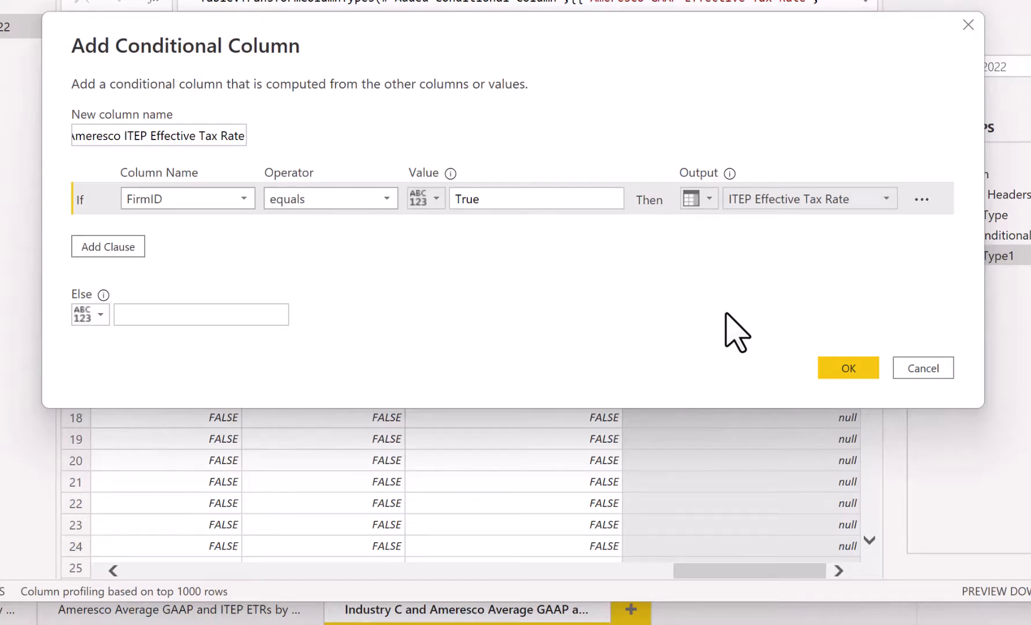
click(848, 368)
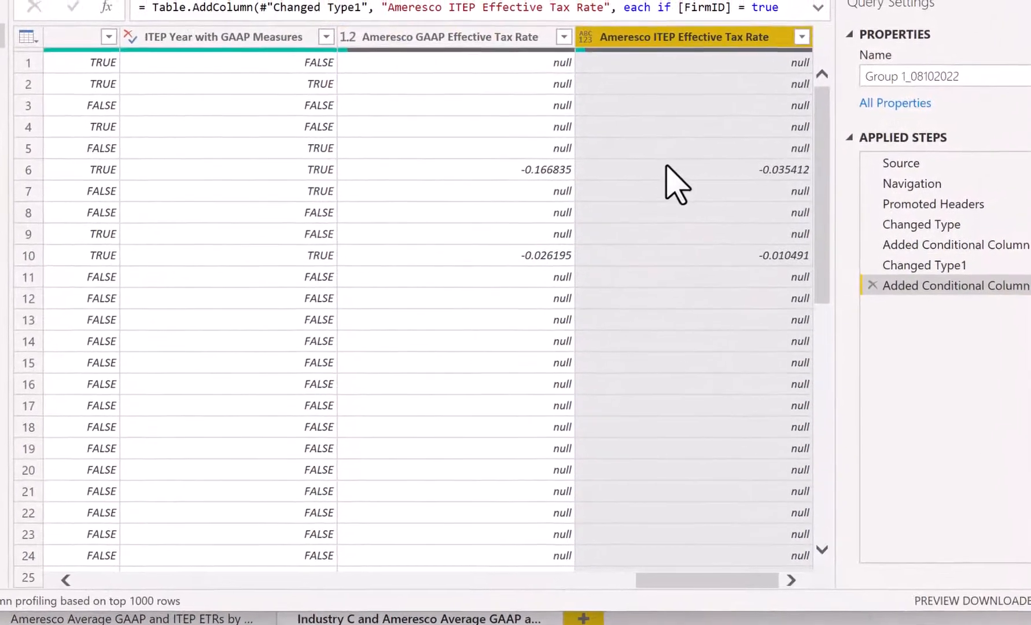
click(585, 37)
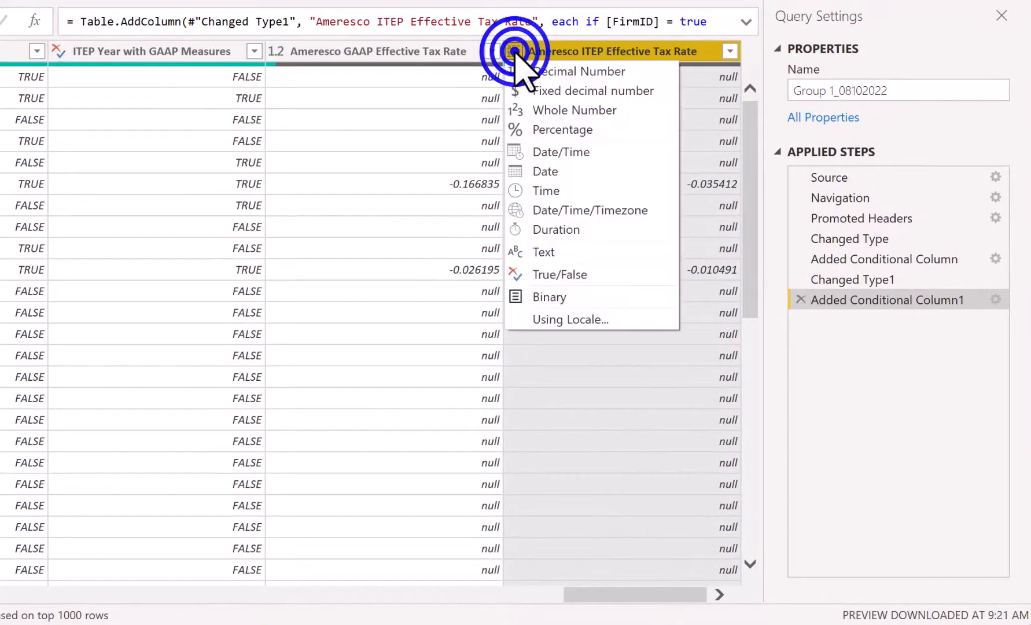
click(544, 70)
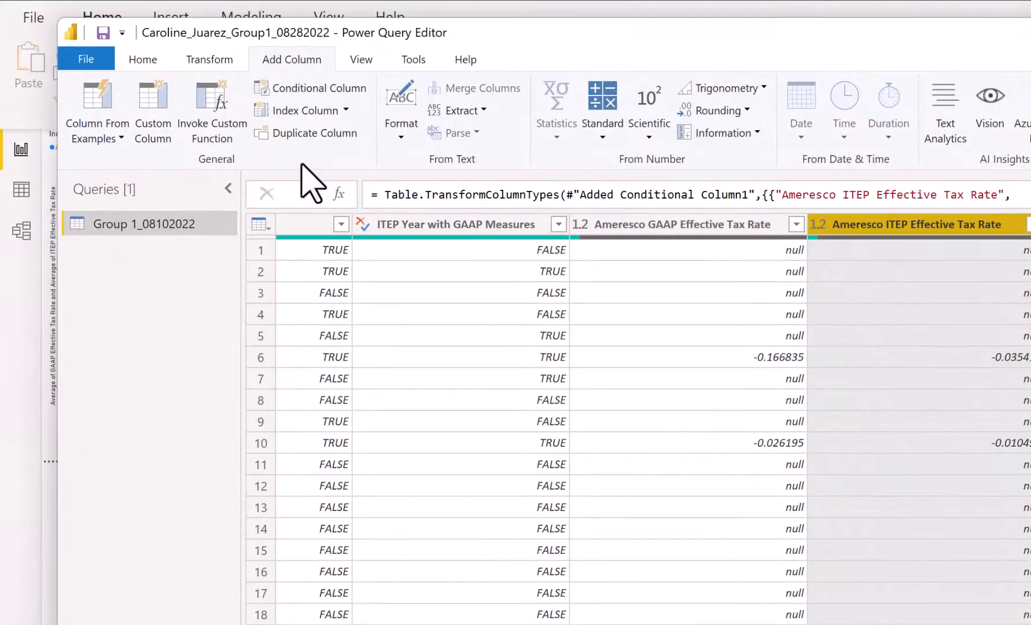
Step: Apply the query changes and close the Power Query Editor to return to the report
click(86, 58)
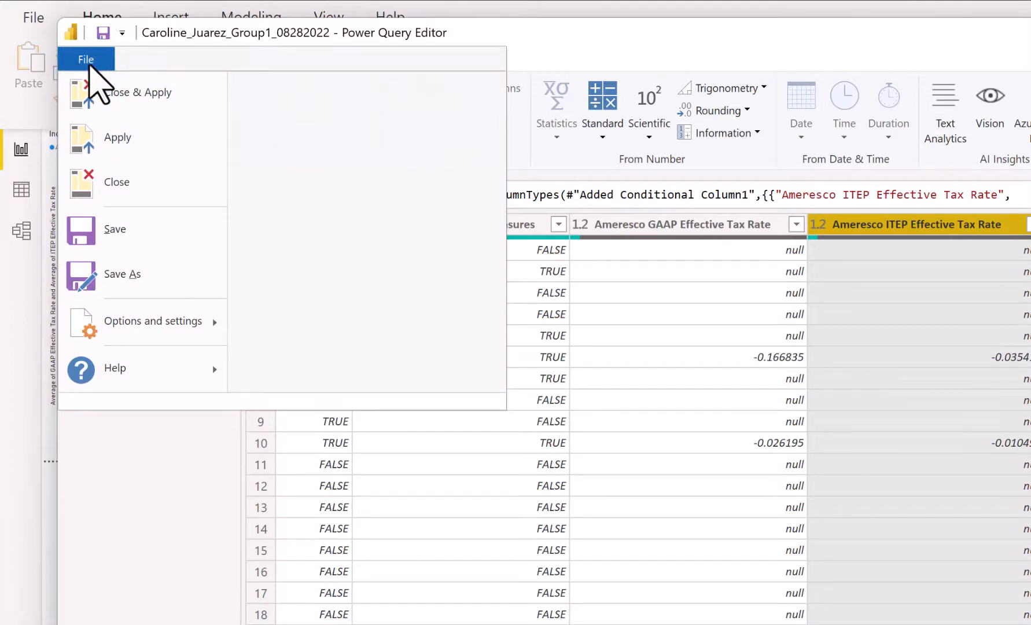
click(111, 101)
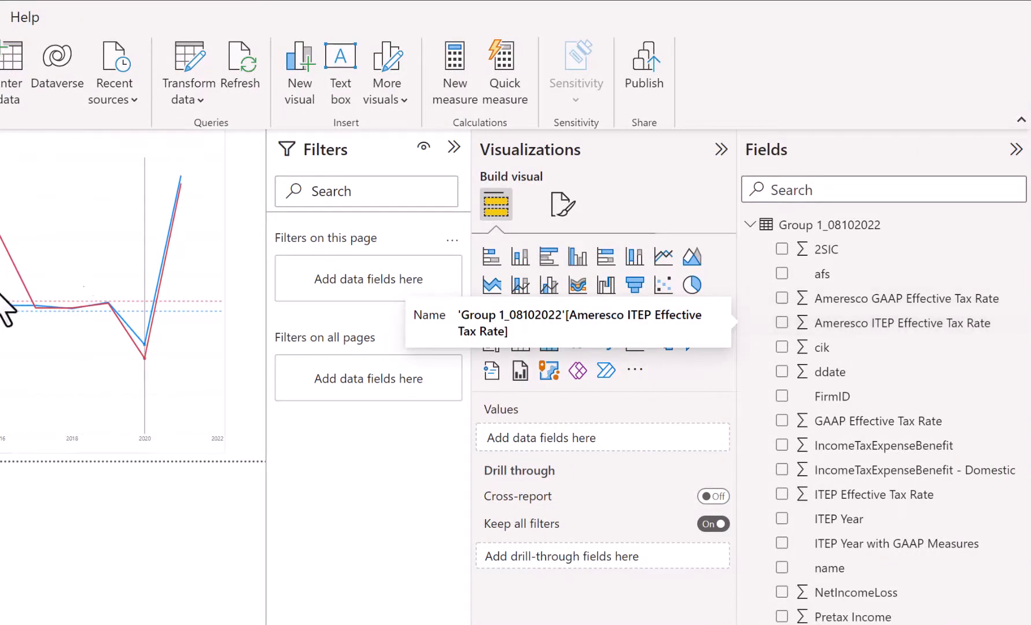
Step: Add the Ameresco GAAP Effective Tax Rate and Ameresco ITEP Effective Tax Rate fields to the Y-axis of the Industry C line chart
click(36, 211)
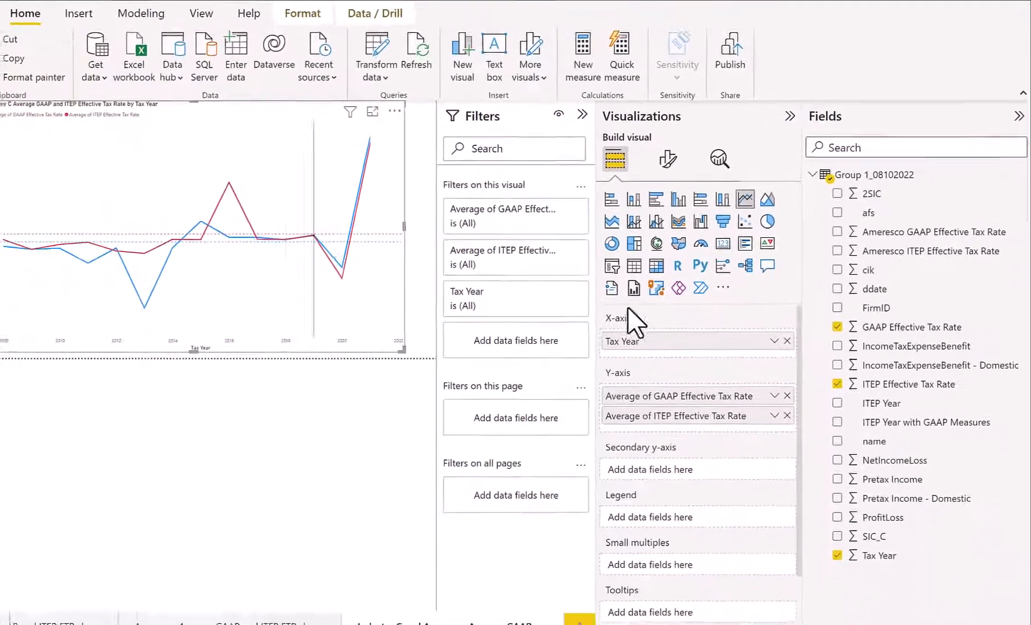
drag(861, 253, 673, 480)
drag(721, 415, 703, 410)
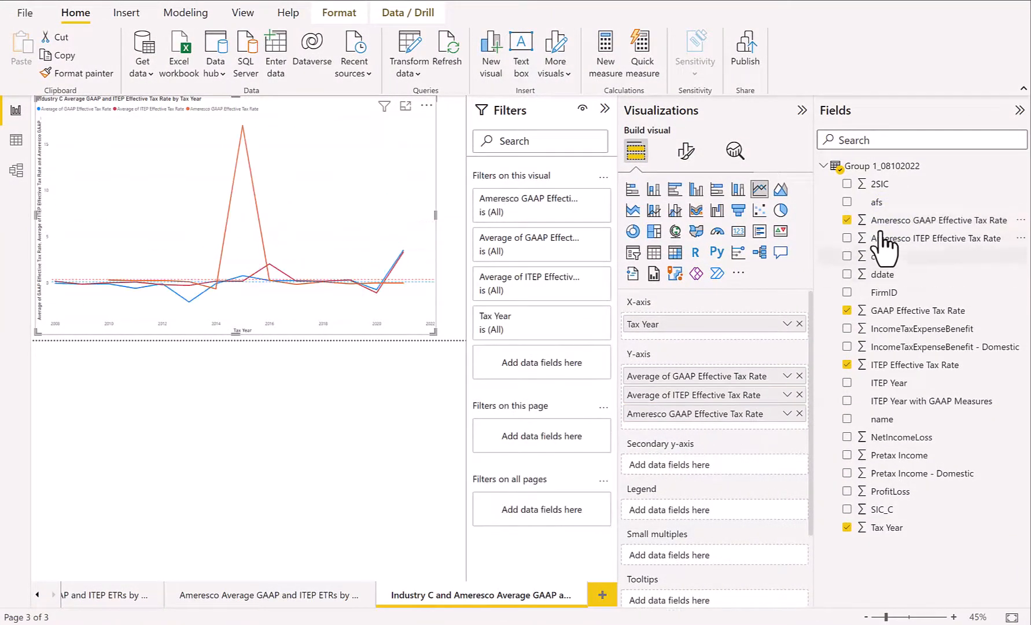
drag(874, 238, 697, 423)
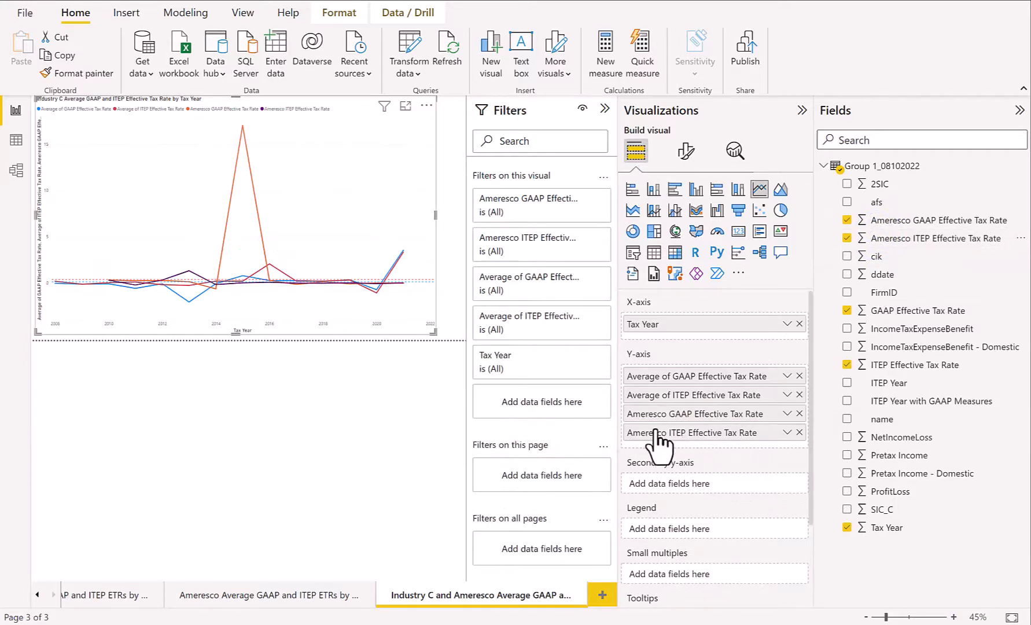
Step: Recolor the chart lines: dark blue for Ameresco GAAP Effective Tax Rate and light pink for Ameresco ITEP Effective Tax Rate
click(686, 152)
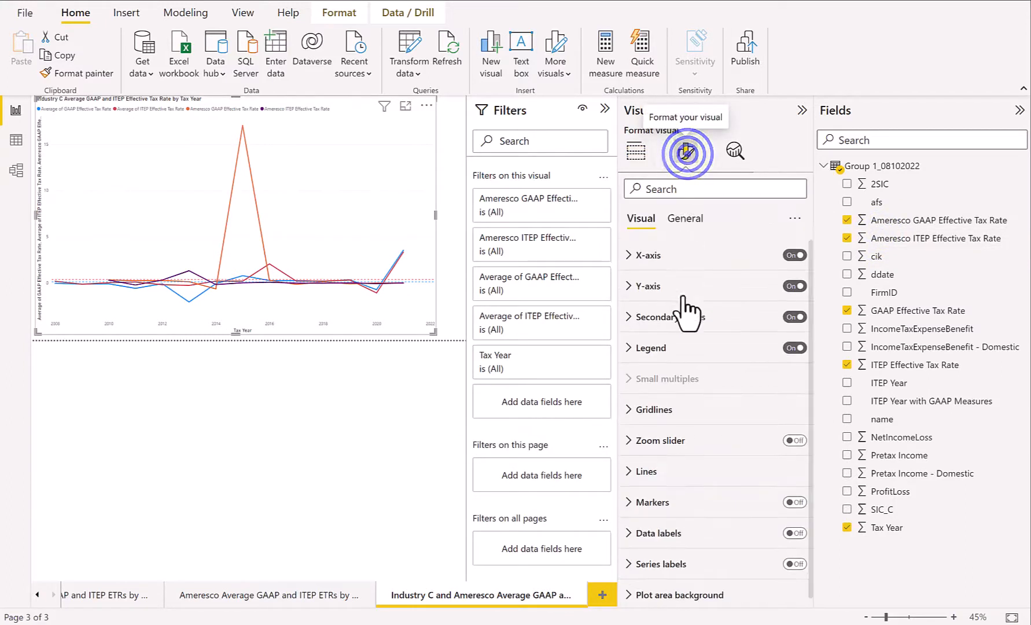
click(651, 482)
scroll(716, 440, down, 5)
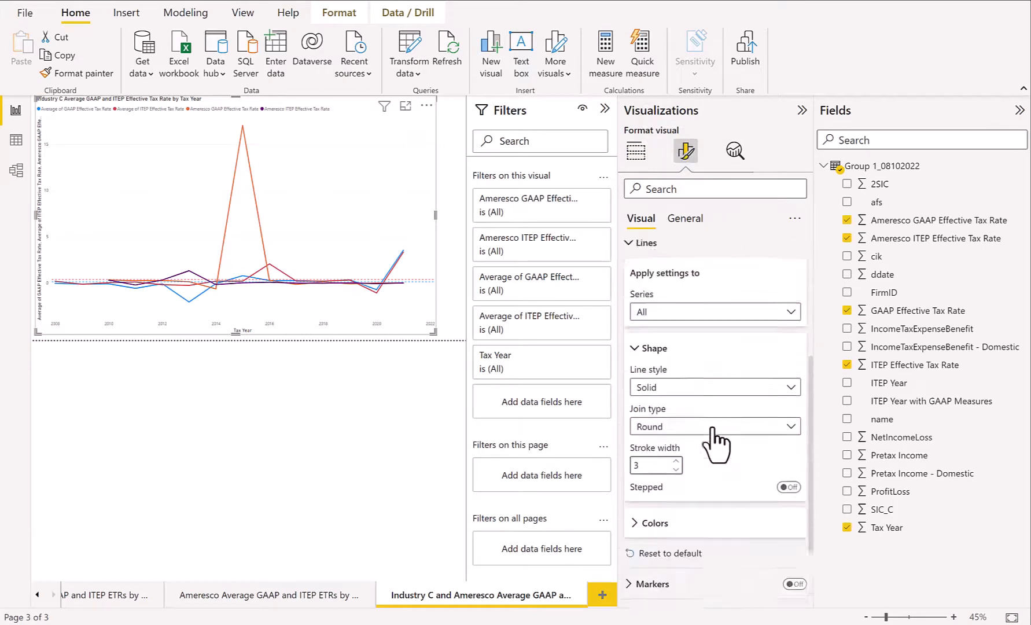
click(659, 438)
scroll(701, 439, down, 3)
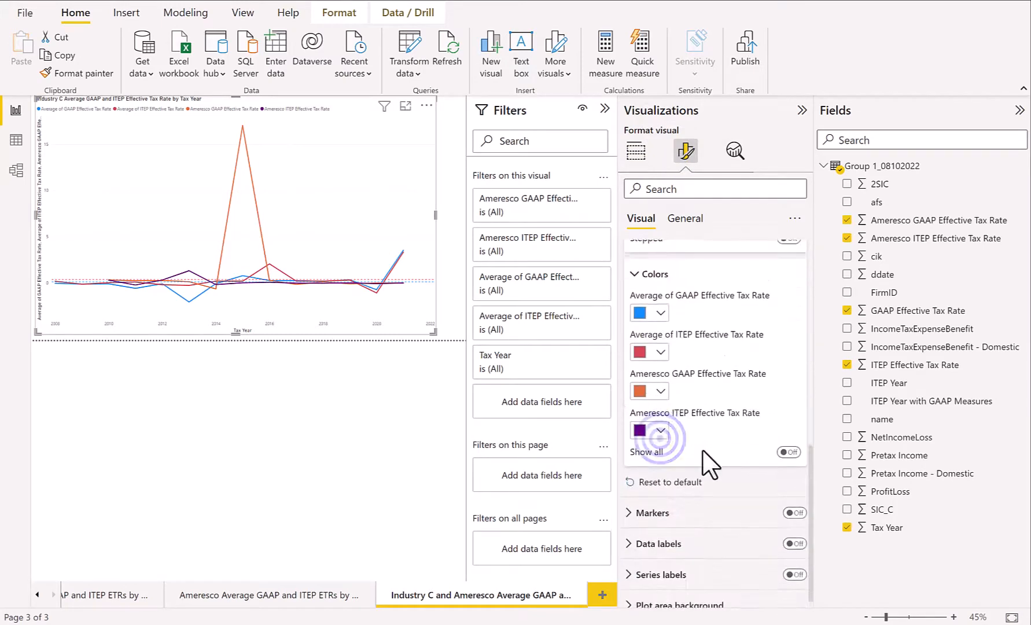
click(661, 391)
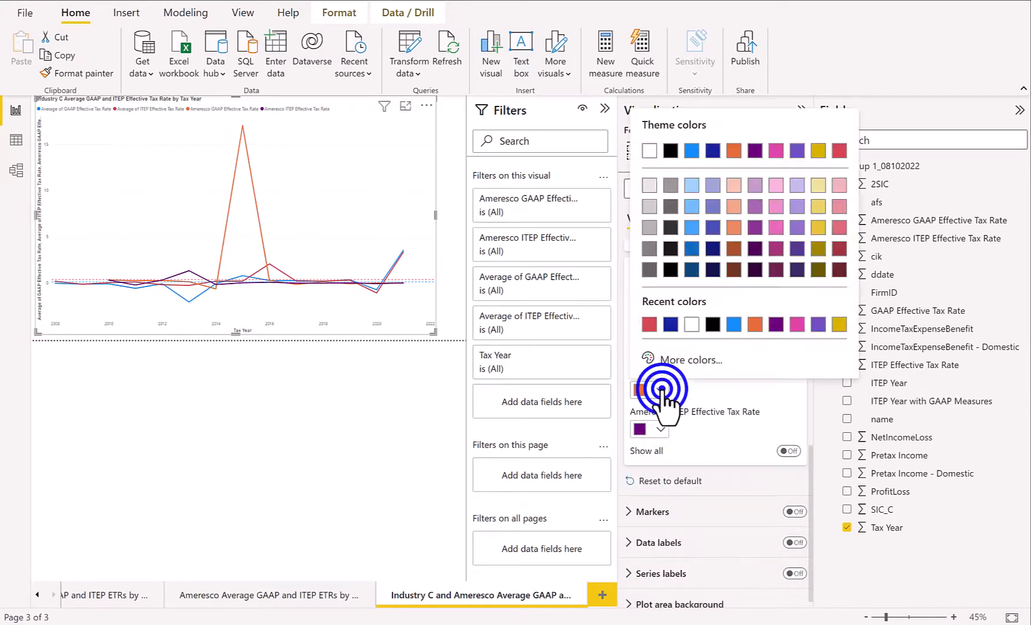
click(669, 325)
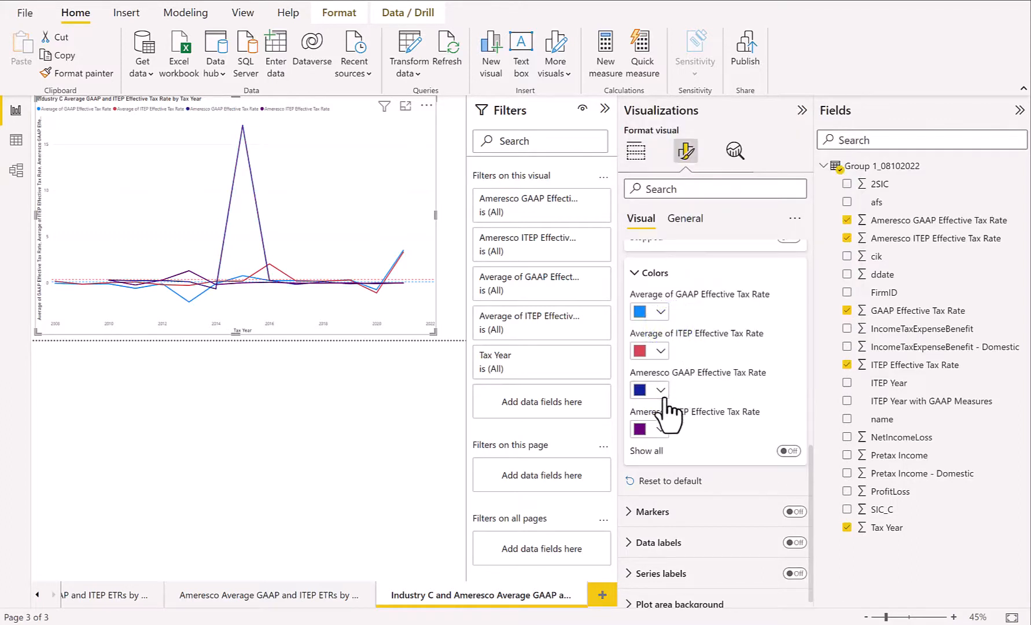
click(659, 429)
click(839, 245)
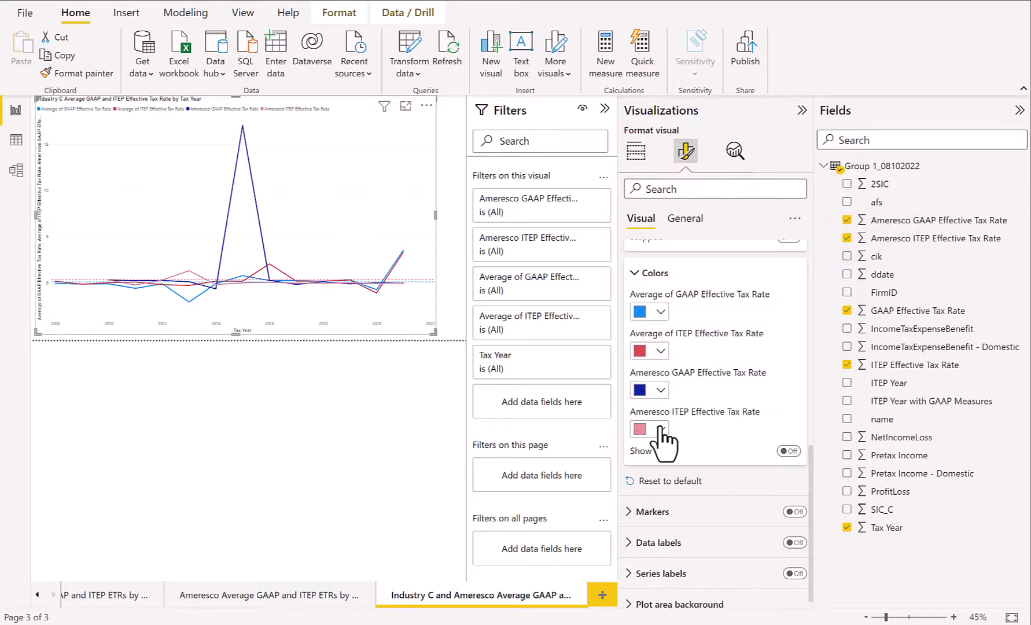
Step: Collapse the Visualizations, Filters and Fields panes to enlarge the report canvas, and inspect the line chart's values for 2018
click(800, 109)
click(766, 109)
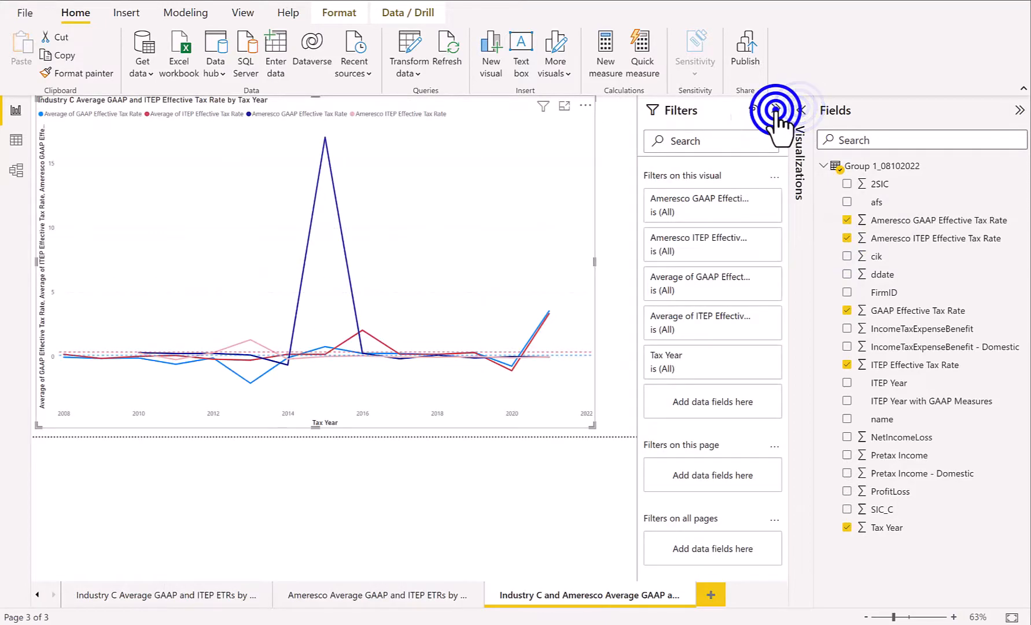
click(1019, 110)
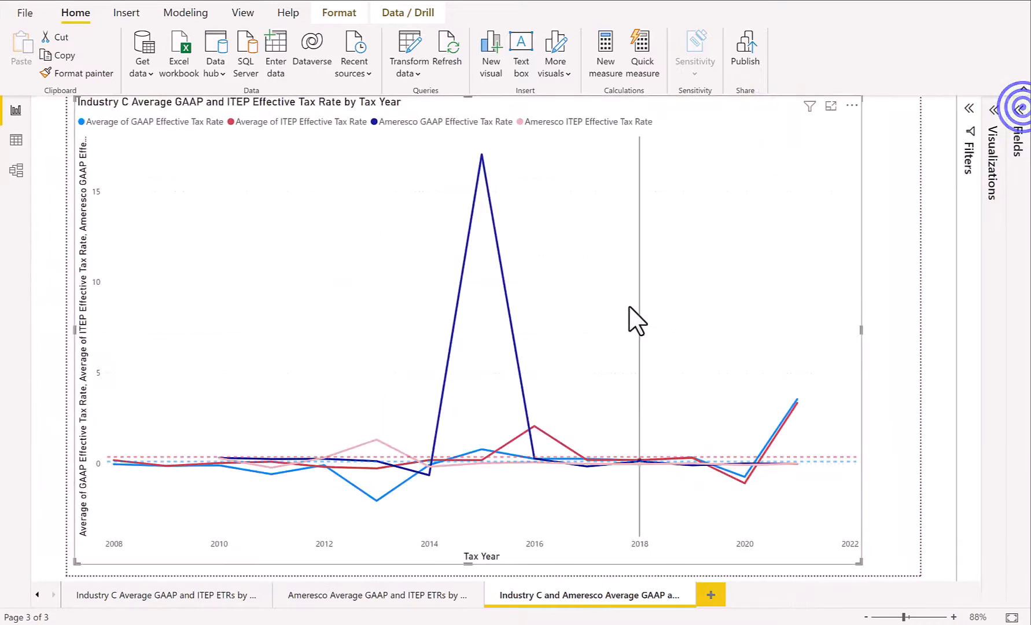
mouse_move(629, 306)
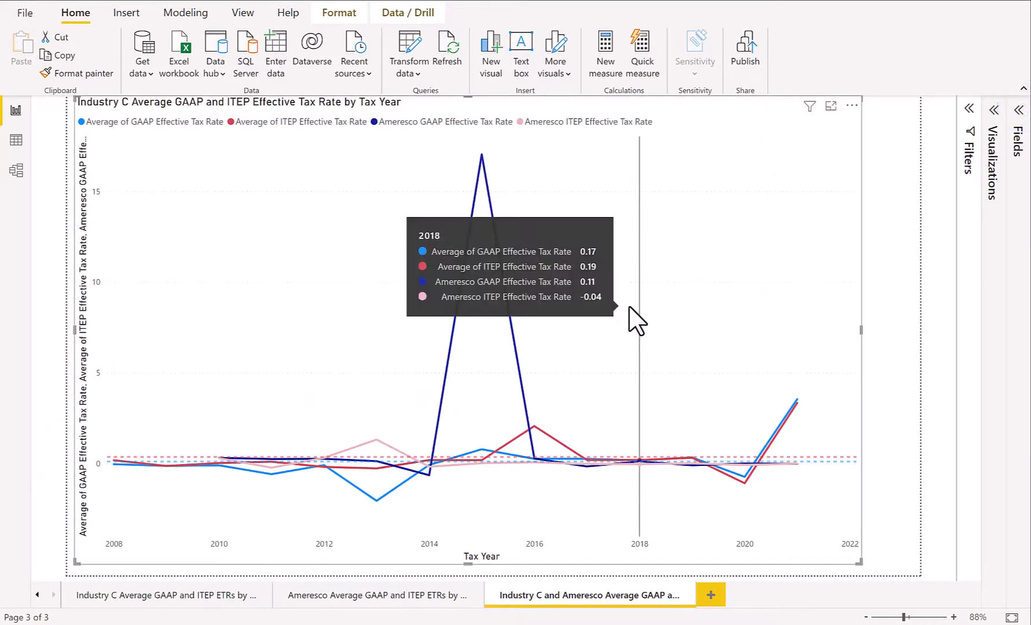